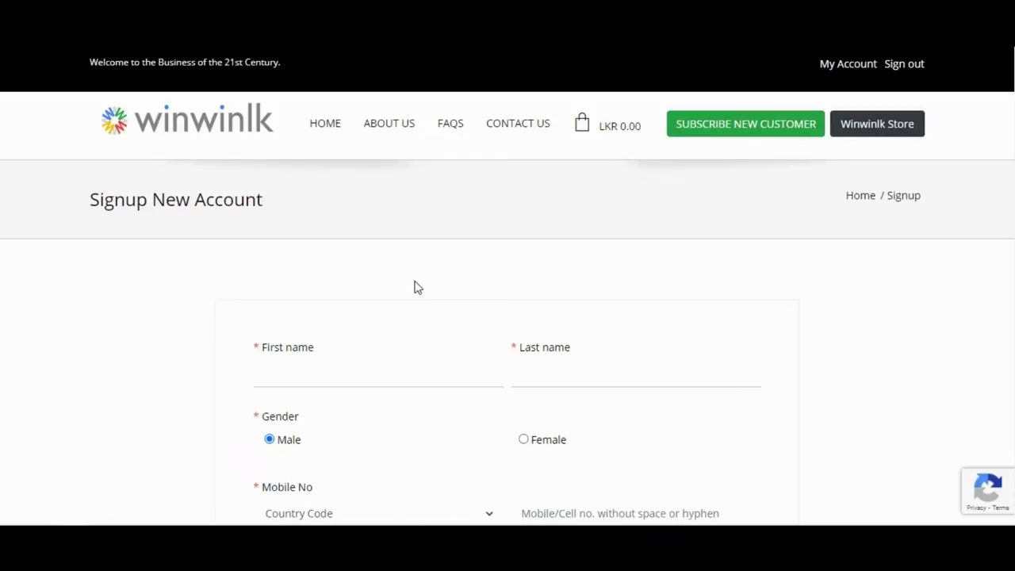
Step: Enter the account holder's first name and last name in the signup form
{"action": "scroll", "coordinate": [417, 288], "scroll_direction": "down", "scroll_amount": 1}
{"action": "scroll", "coordinate": [416, 288], "scroll_direction": "up", "scroll_amount": 1}
{"action": "scroll", "coordinate": [418, 287], "scroll_direction": "down", "scroll_amount": 5}
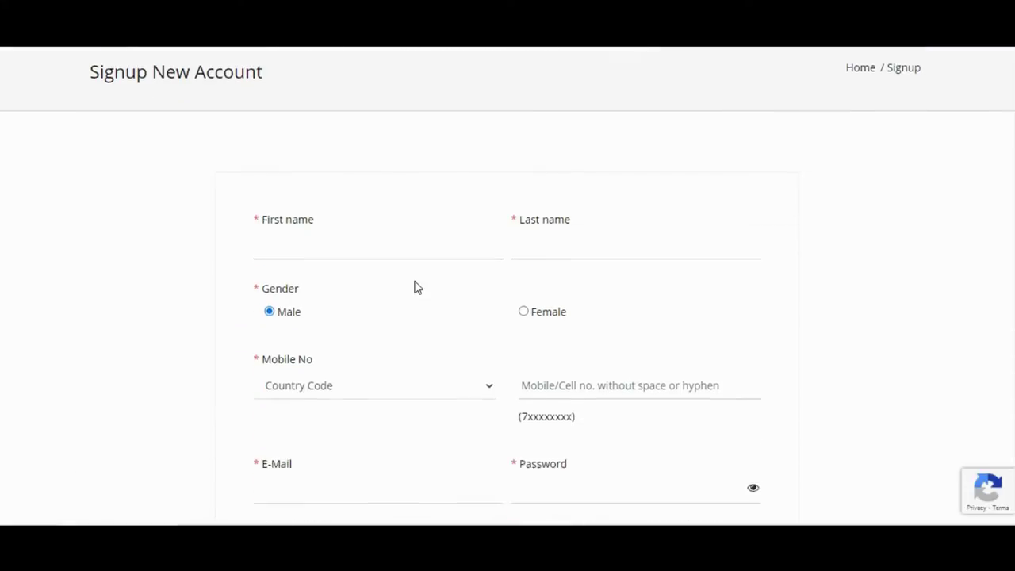
{"action": "scroll", "coordinate": [418, 287], "scroll_direction": "up", "scroll_amount": 3}
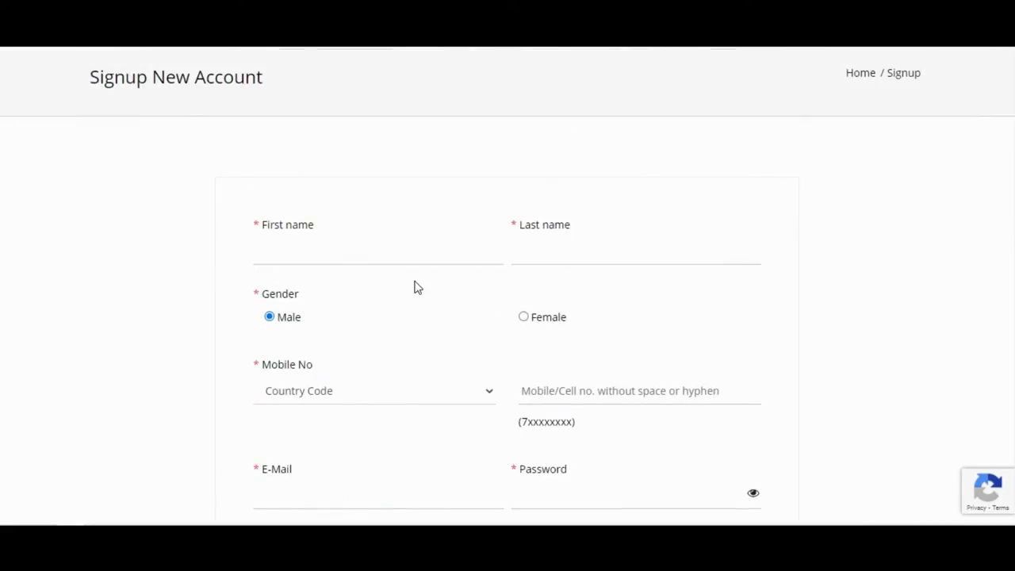
{"action": "left_click", "coordinate": [328, 253]}
{"action": "left_click", "coordinate": [609, 248]}
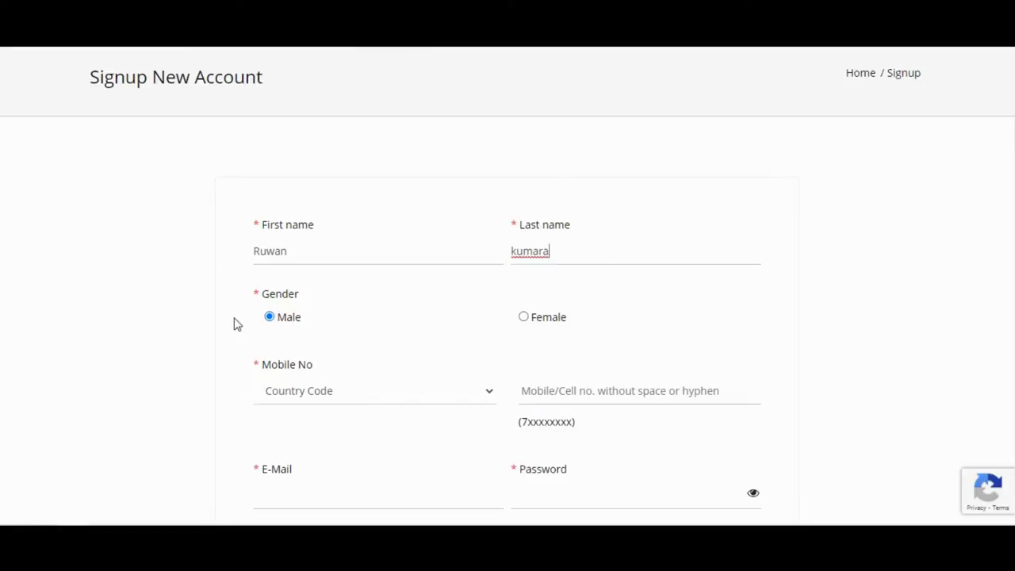
Step: Choose Sri Lanka (+94) as the mobile country code and begin entering the mobile number
{"action": "left_click", "coordinate": [365, 405]}
{"action": "left_click", "coordinate": [365, 405]}
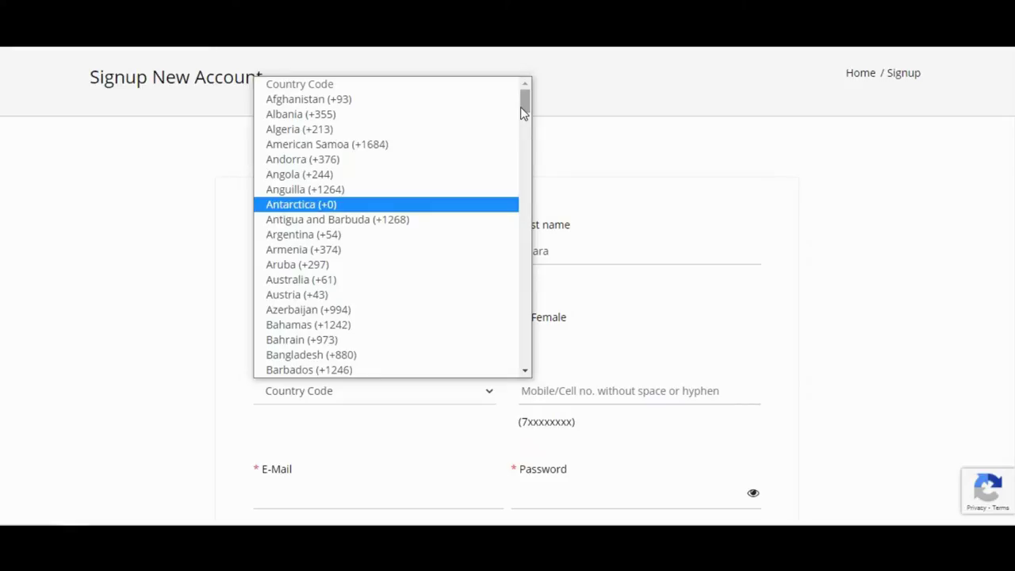
{"action": "scroll", "coordinate": [392, 140], "scroll_direction": "down", "scroll_amount": 4}
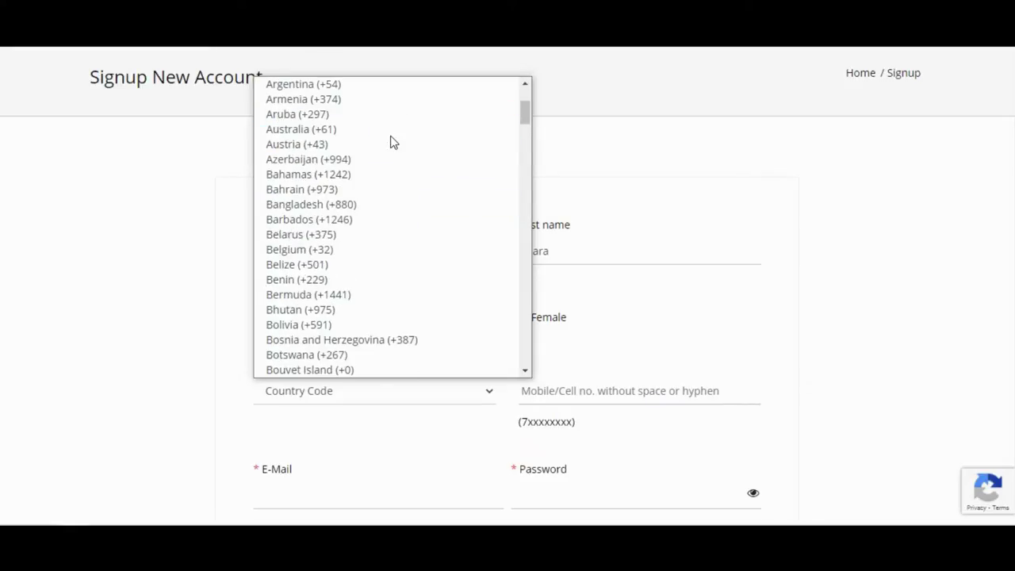
{"action": "scroll", "coordinate": [392, 140], "scroll_direction": "down", "scroll_amount": 2}
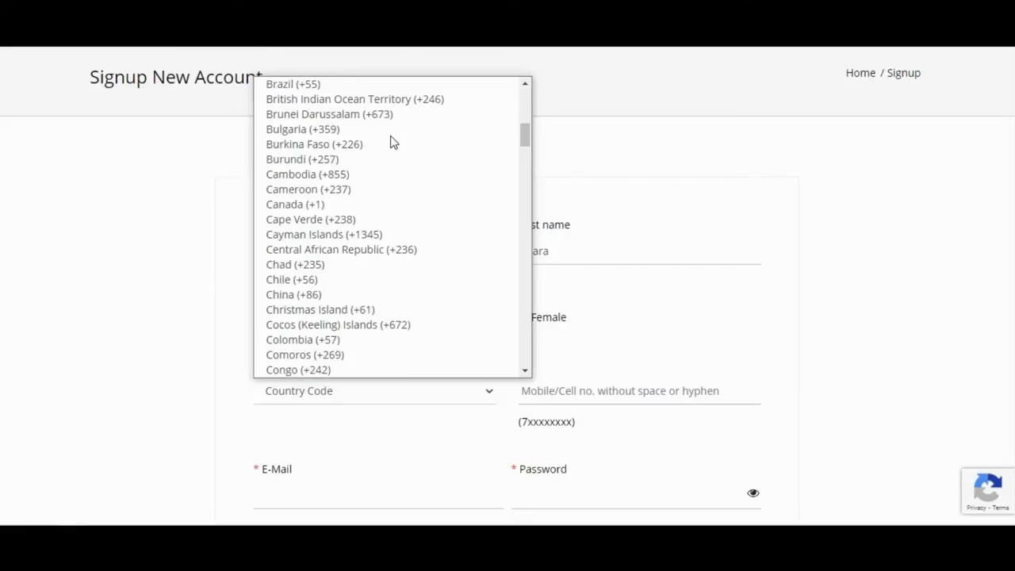
{"action": "scroll", "coordinate": [392, 141], "scroll_direction": "down", "scroll_amount": 2}
{"action": "scroll", "coordinate": [392, 141], "scroll_direction": "down", "scroll_amount": 3}
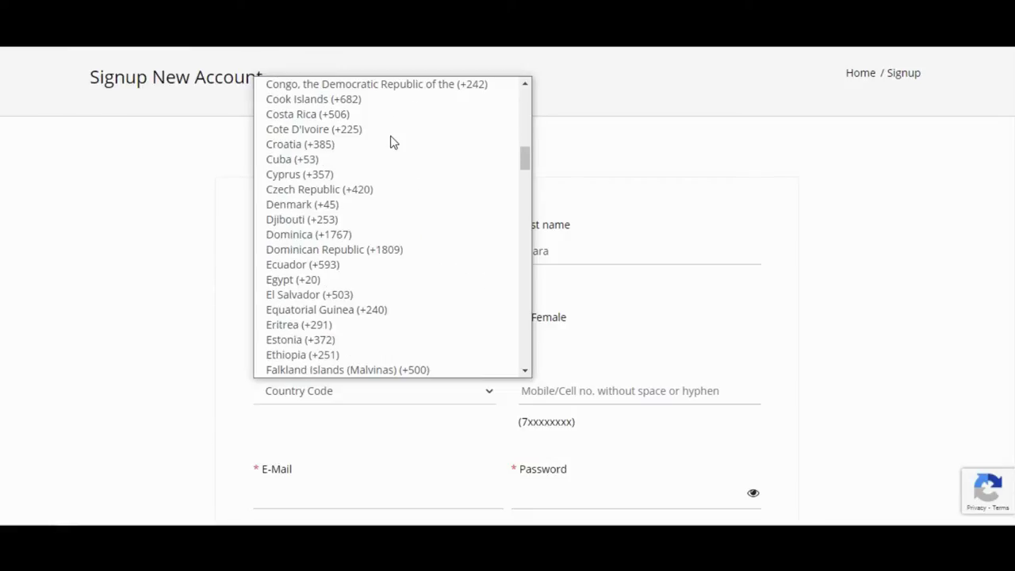
{"action": "scroll", "coordinate": [392, 142], "scroll_direction": "down", "scroll_amount": 3}
{"action": "scroll", "coordinate": [392, 141], "scroll_direction": "down", "scroll_amount": 15}
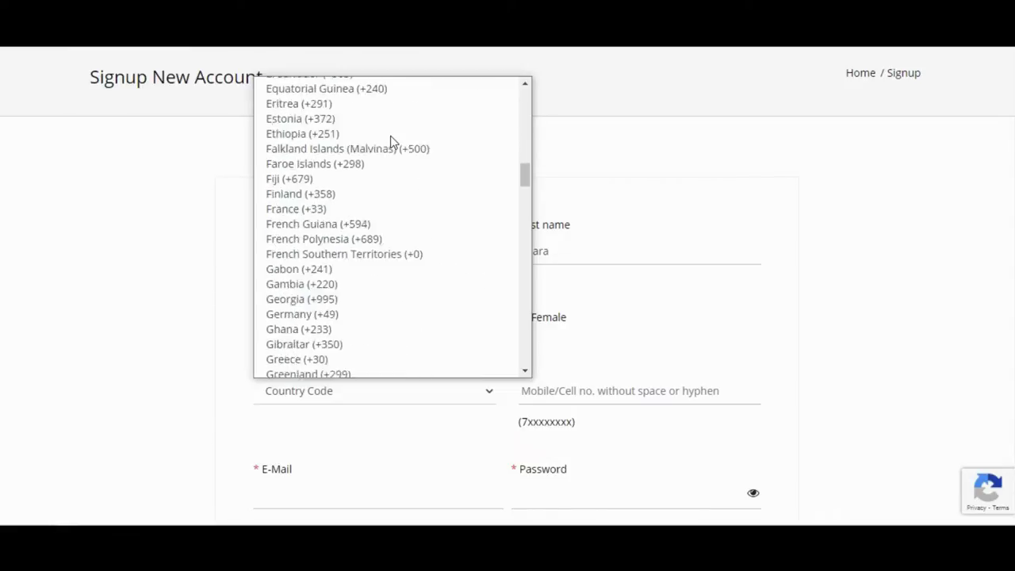
{"action": "scroll", "coordinate": [392, 141], "scroll_direction": "down", "scroll_amount": 3}
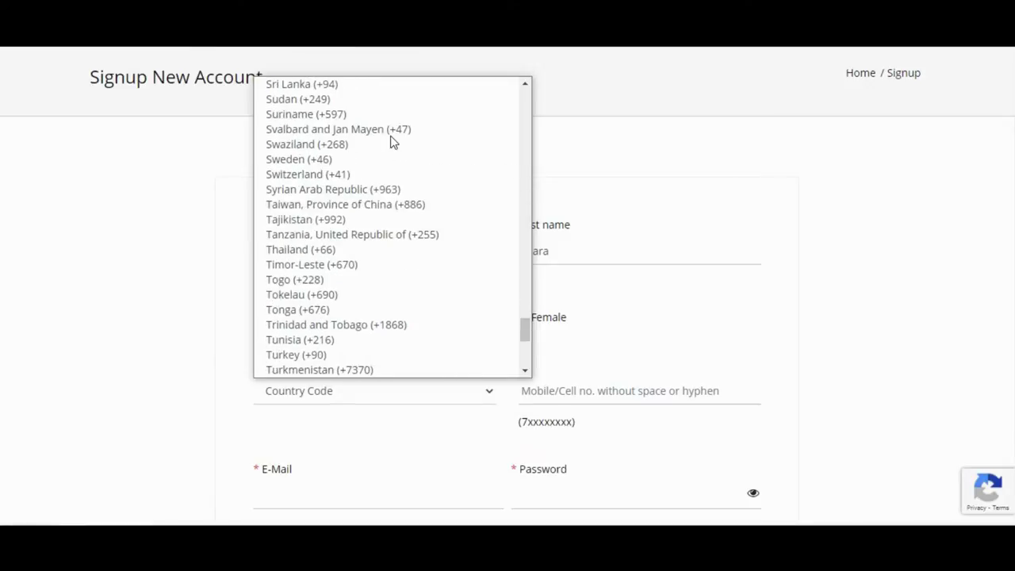
{"action": "scroll", "coordinate": [392, 142], "scroll_direction": "down", "scroll_amount": 3}
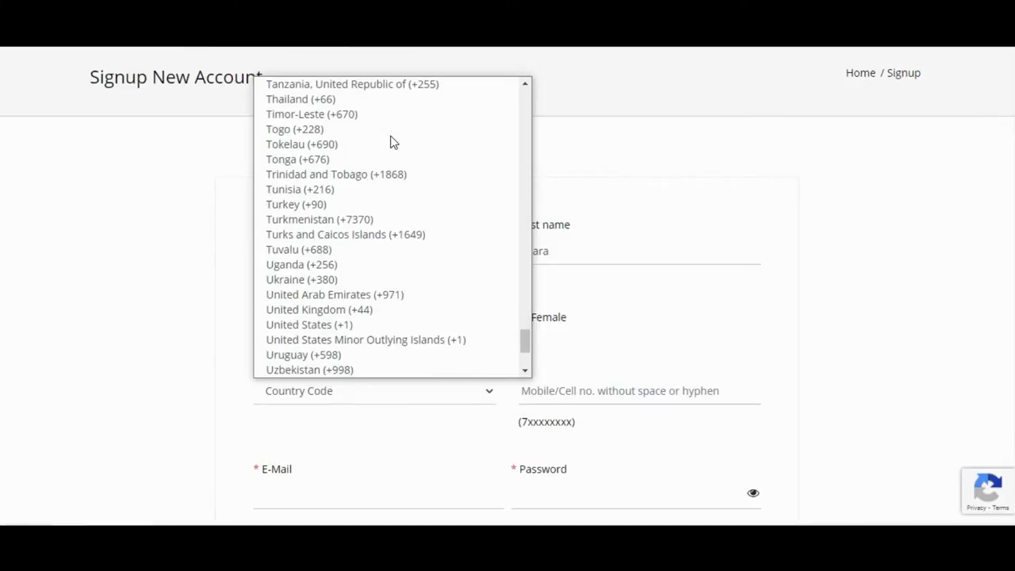
{"action": "scroll", "coordinate": [392, 141], "scroll_direction": "down", "scroll_amount": 3}
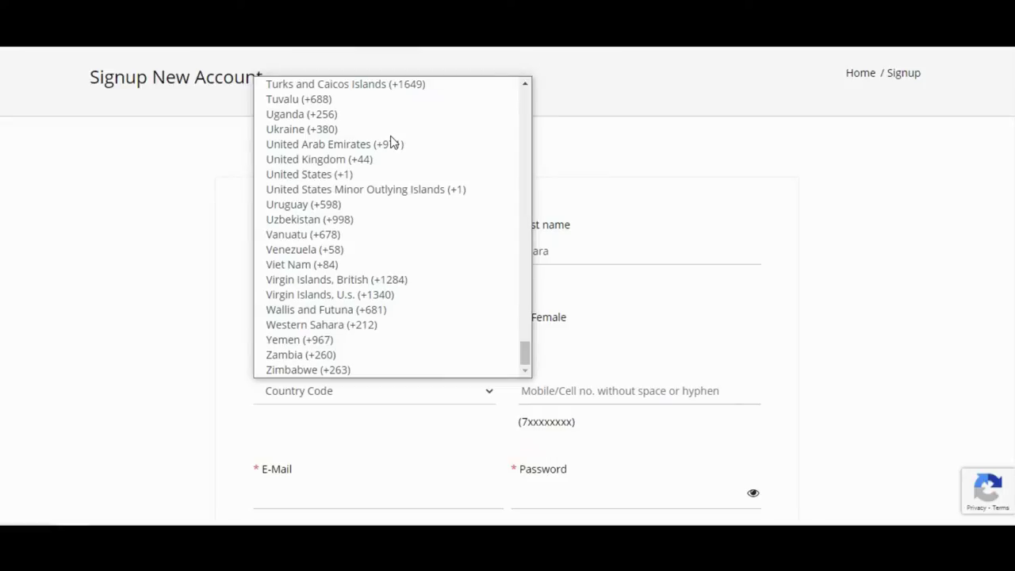
{"action": "scroll", "coordinate": [392, 141], "scroll_direction": "up", "scroll_amount": 9}
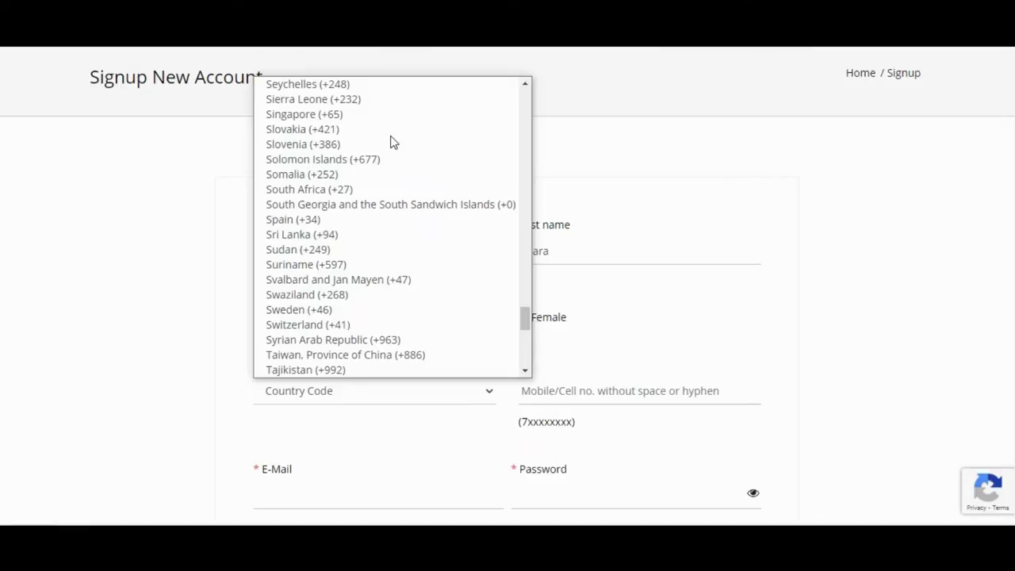
{"action": "left_click", "coordinate": [341, 234]}
{"action": "left_click", "coordinate": [569, 391]}
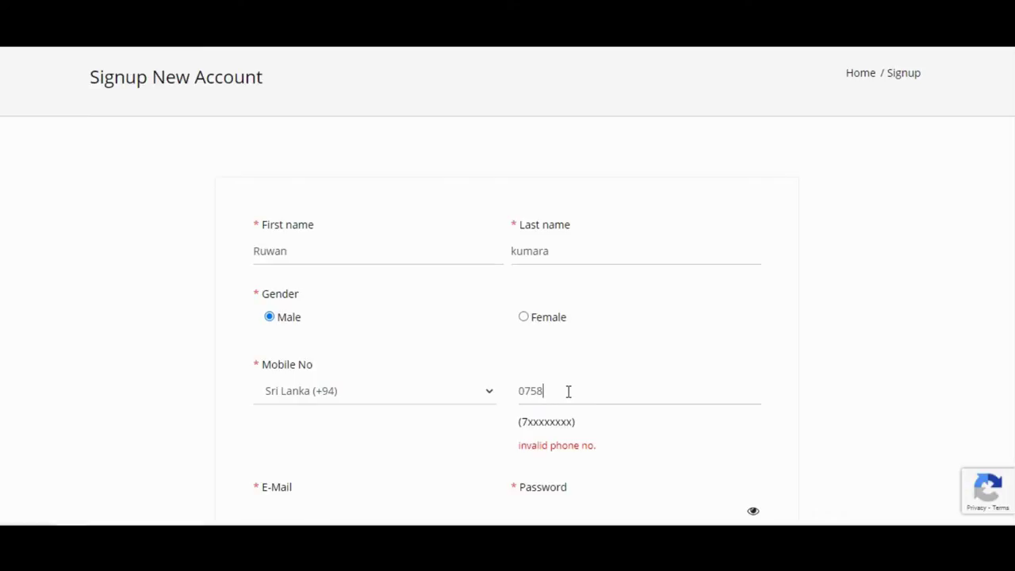
Step: Finish the mobile number, correcting the mistyped digit, then move on to the e-mail field
{"action": "key", "text": "BackSpace"}
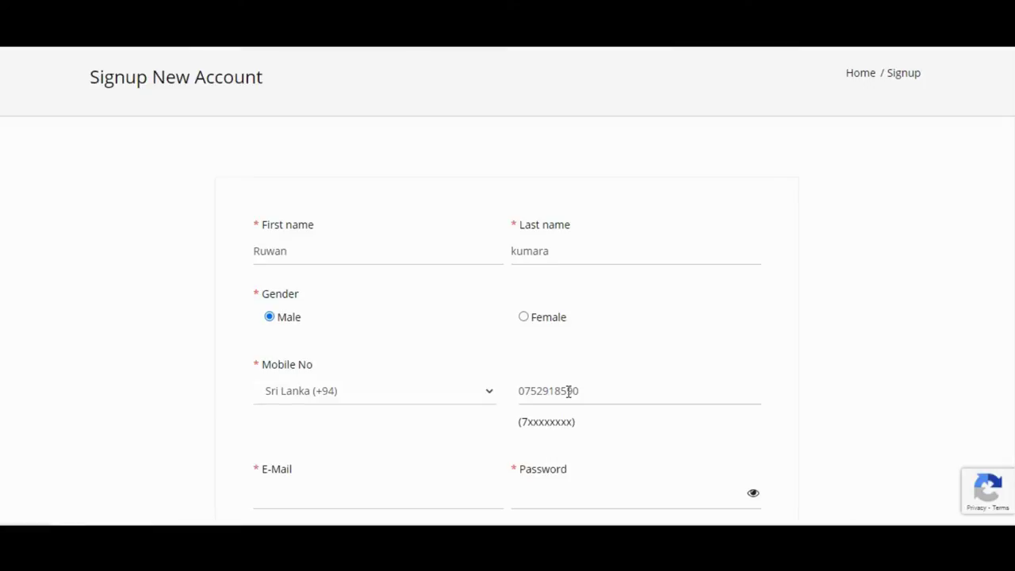
{"action": "scroll", "coordinate": [378, 460], "scroll_direction": "down", "scroll_amount": 1}
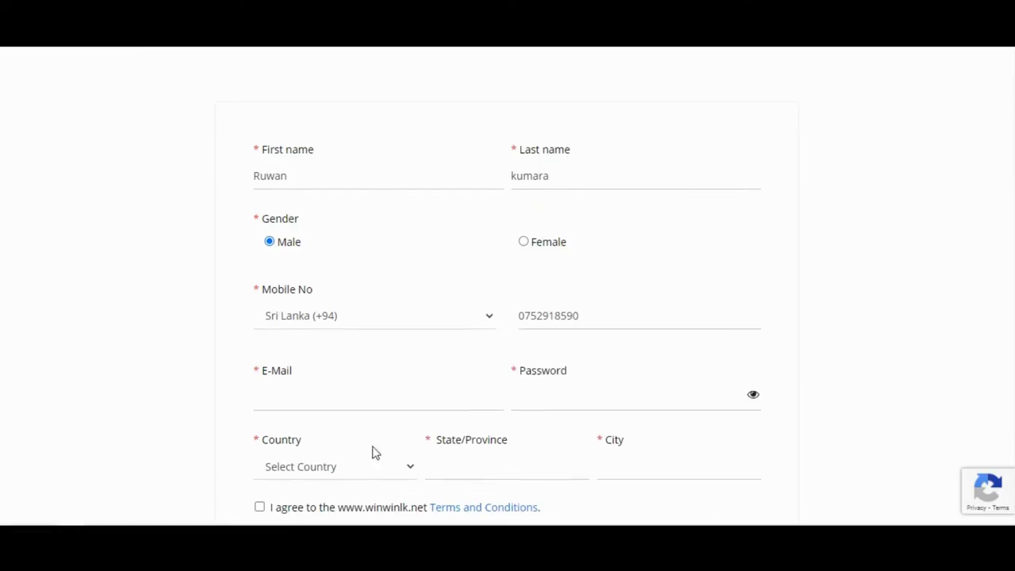
{"action": "left_click", "coordinate": [326, 400]}
{"action": "left_click", "coordinate": [290, 391]}
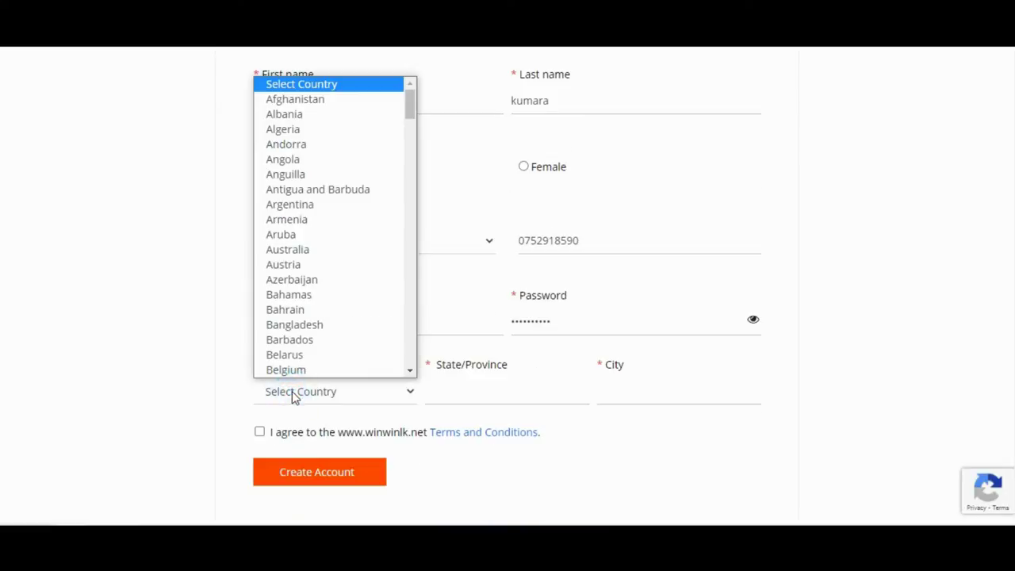
{"action": "left_click", "coordinate": [294, 394]}
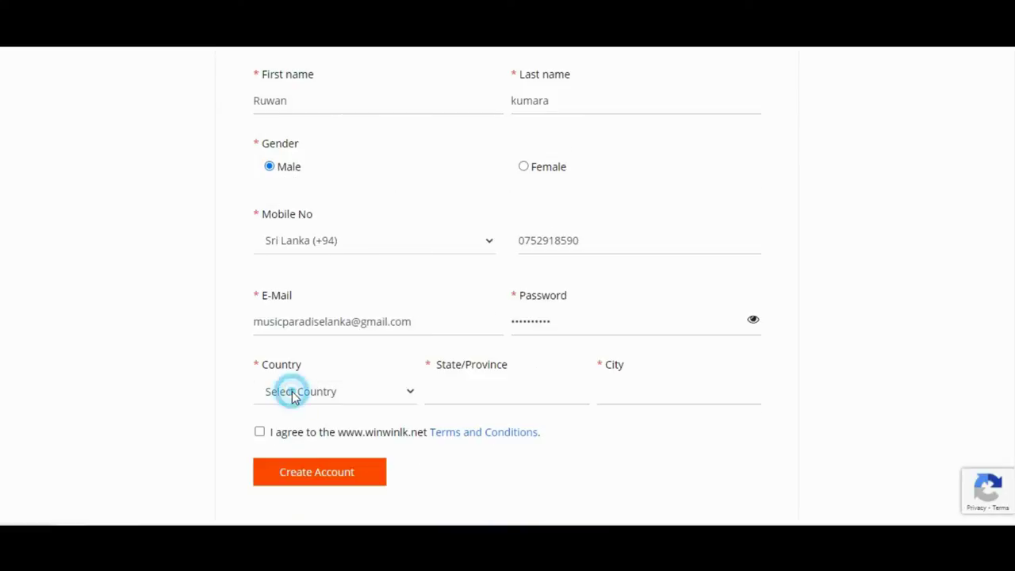
Step: Pick Sri Lanka from the Select Country dropdown
{"action": "left_click", "coordinate": [292, 392]}
{"action": "scroll", "coordinate": [315, 286], "scroll_direction": "down", "scroll_amount": 1}
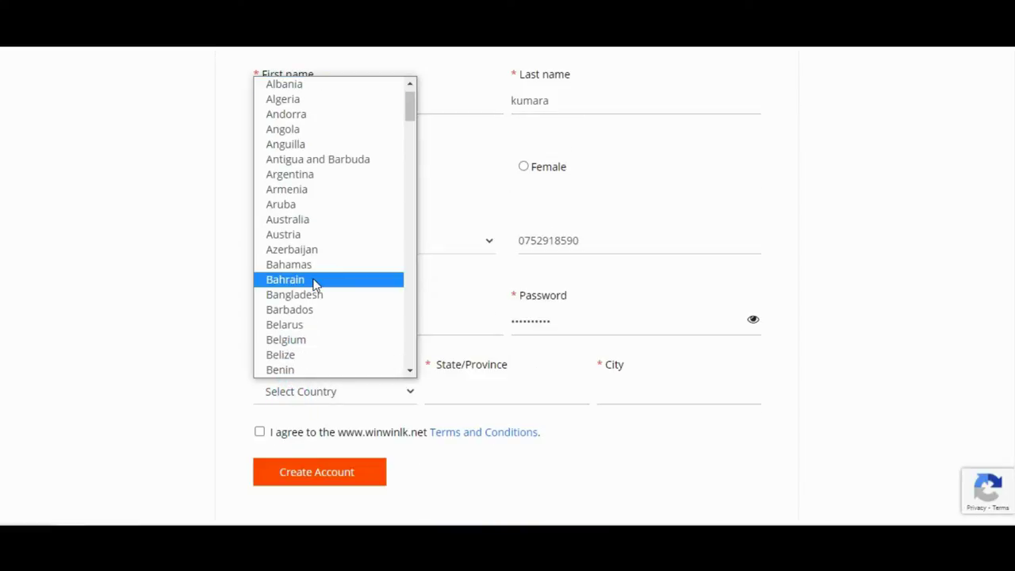
{"action": "key", "text": "s"}
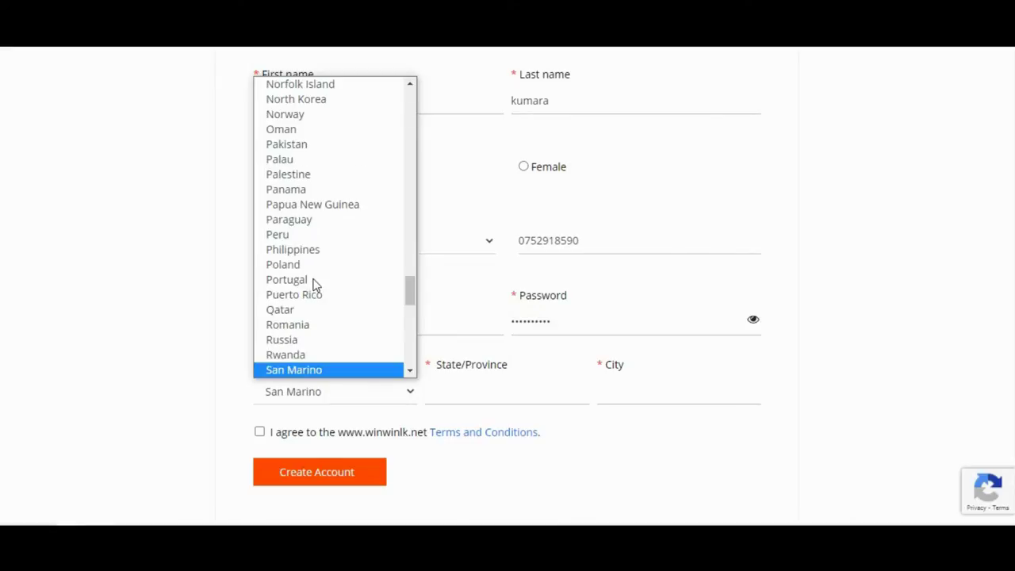
{"action": "key", "text": "r"}
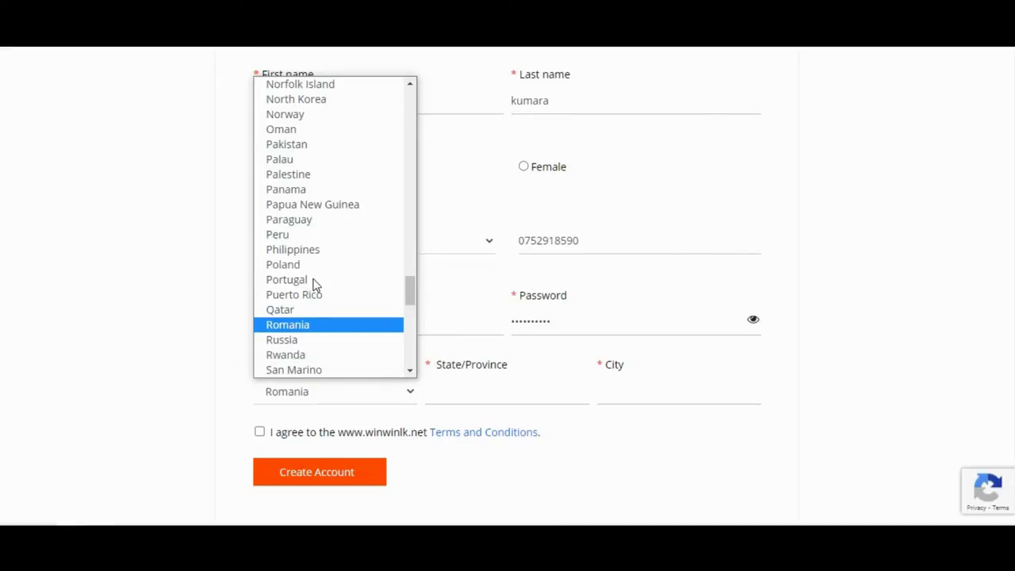
{"action": "key", "text": "s"}
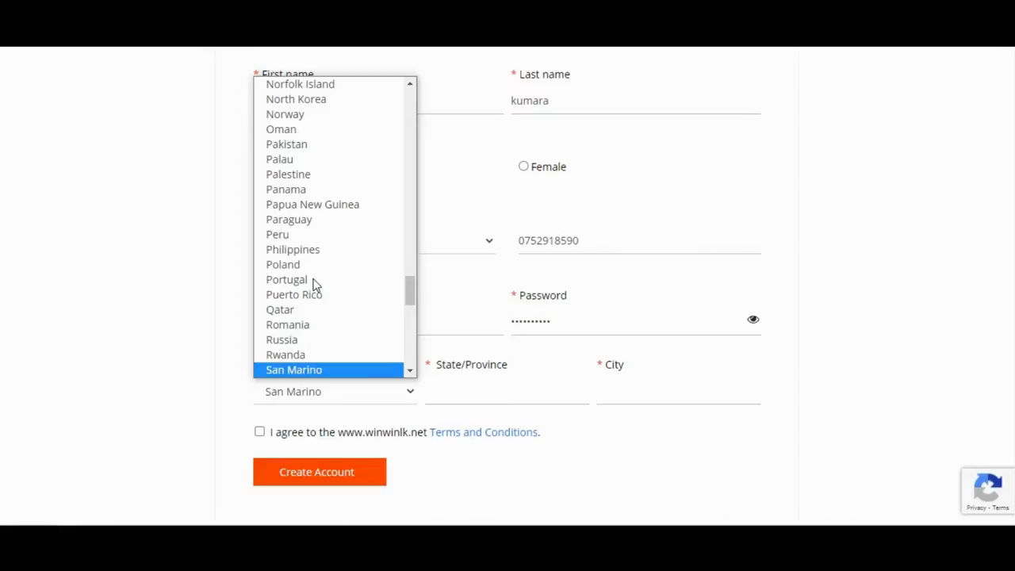
{"action": "scroll", "coordinate": [314, 284], "scroll_direction": "down", "scroll_amount": 5}
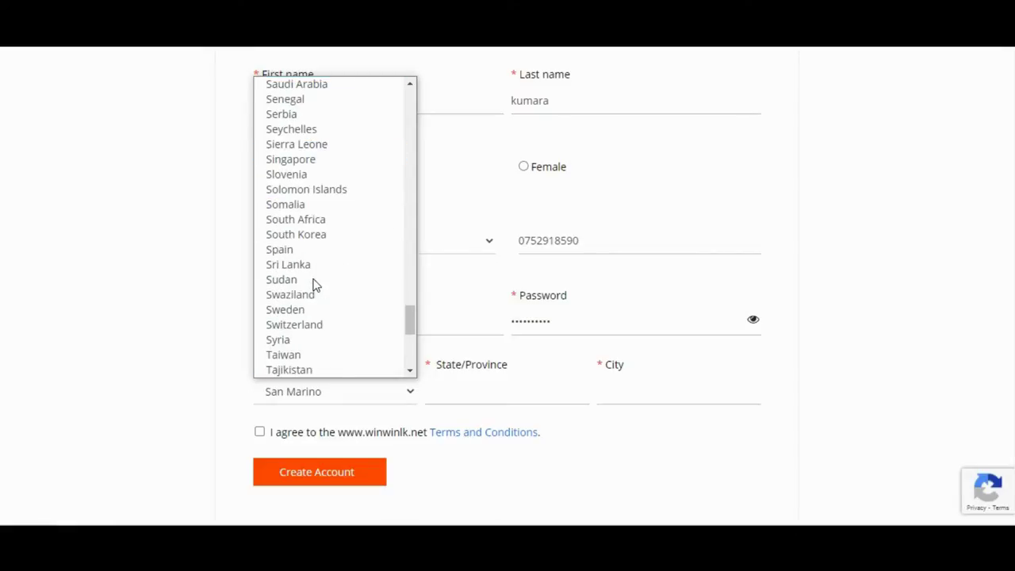
{"action": "left_click", "coordinate": [314, 267]}
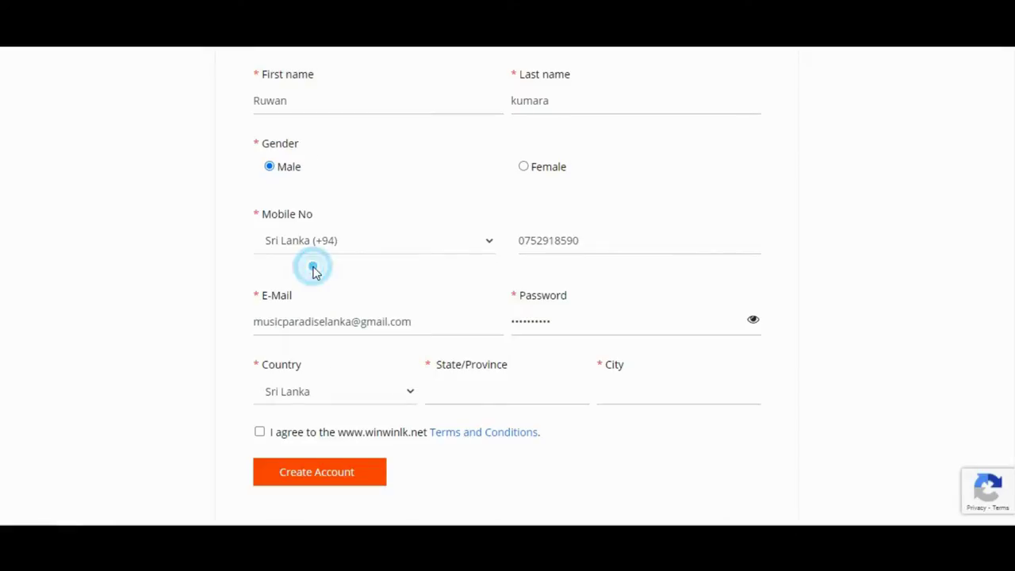
{"action": "left_click", "coordinate": [525, 398]}
Step: Set State/Province to Central and City to Ududumbara
{"action": "left_click", "coordinate": [525, 400]}
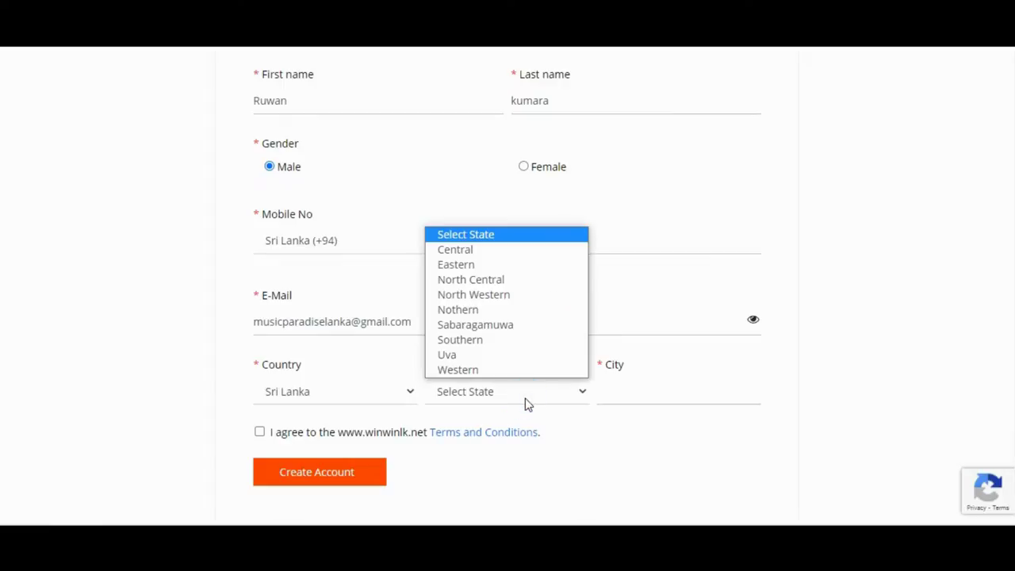
{"action": "left_click", "coordinate": [489, 253]}
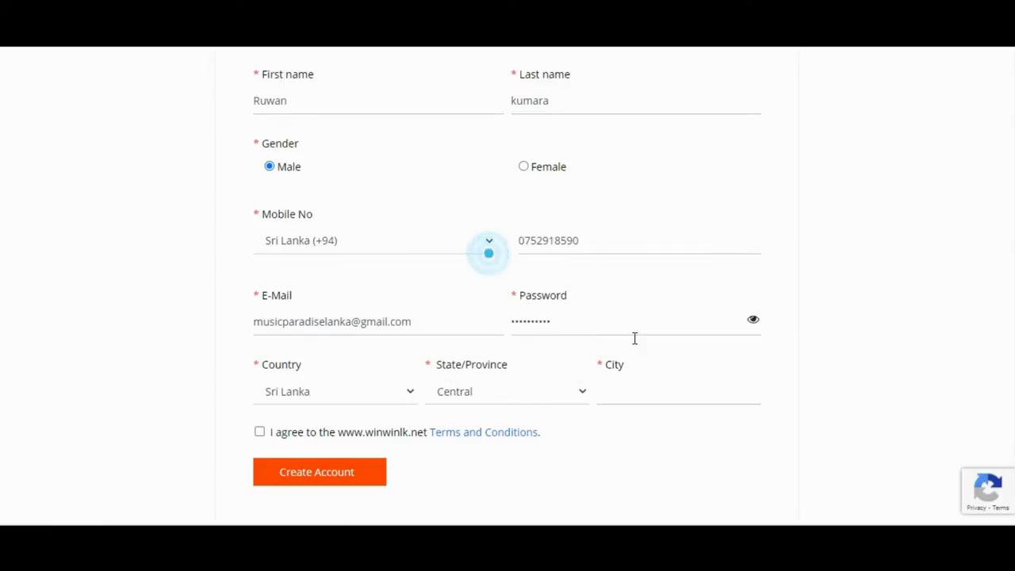
{"action": "left_click", "coordinate": [635, 392]}
{"action": "key", "text": "u"}
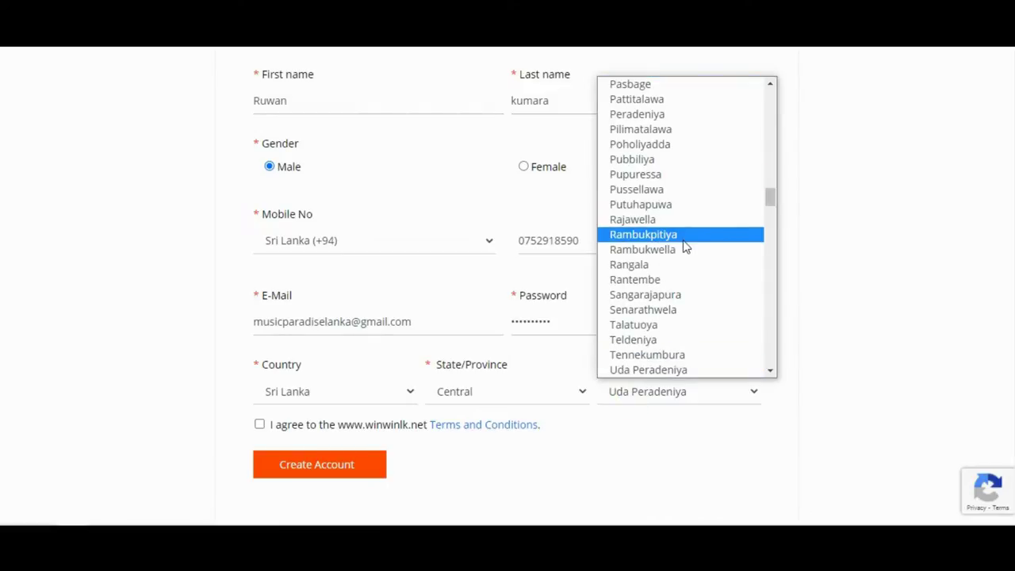
{"action": "scroll", "coordinate": [686, 248], "scroll_direction": "down", "scroll_amount": 5}
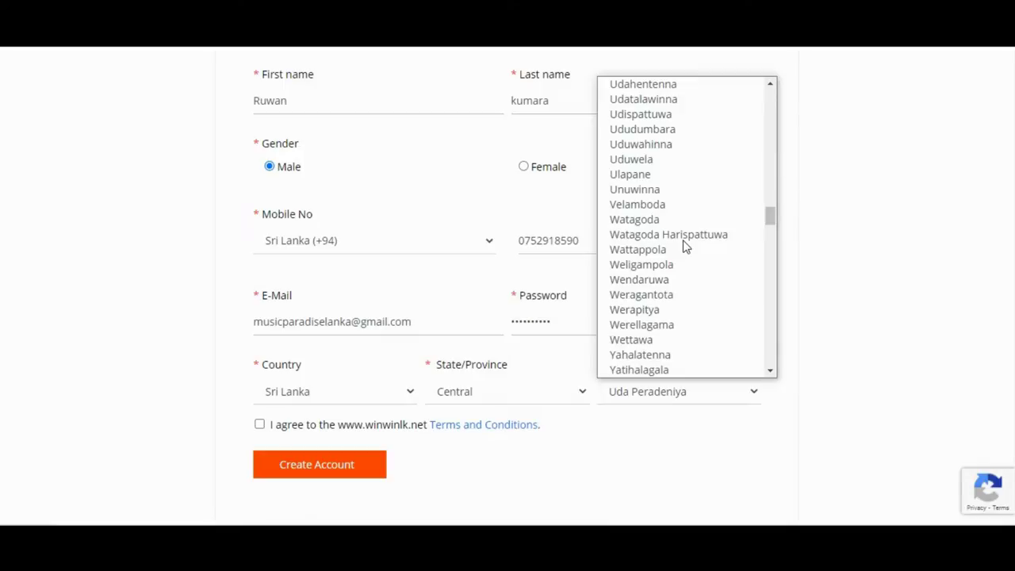
{"action": "left_click", "coordinate": [644, 131]}
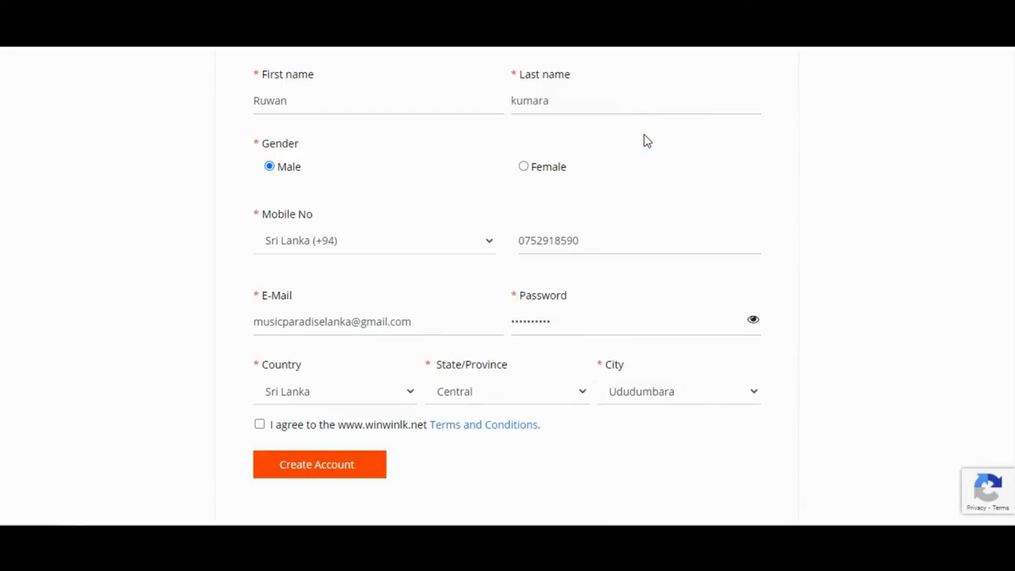
Step: Agree to the Terms and Conditions and submit the form with Create Account
{"action": "left_click", "coordinate": [333, 425]}
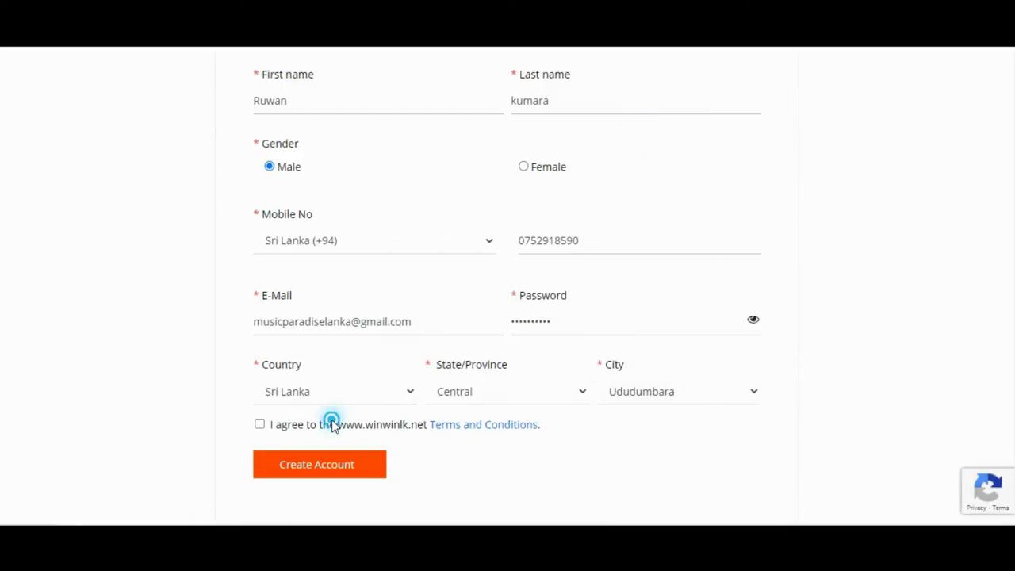
{"action": "left_click", "coordinate": [346, 476]}
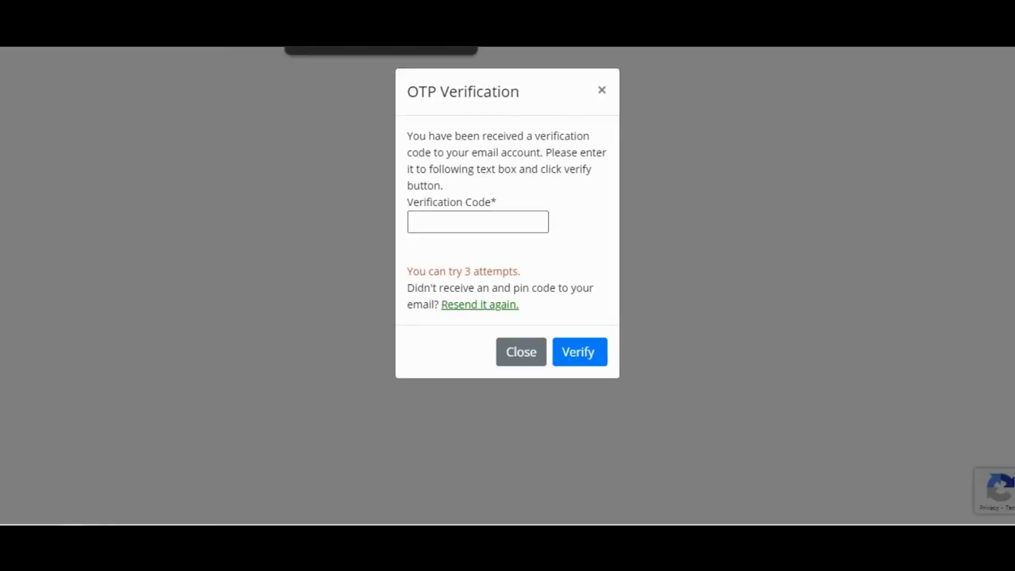
Step: Copy the verification code from Gmail's 'Verify your email' message and return to the Winwinlk tab
{"action": "left_click", "coordinate": [381, 47]}
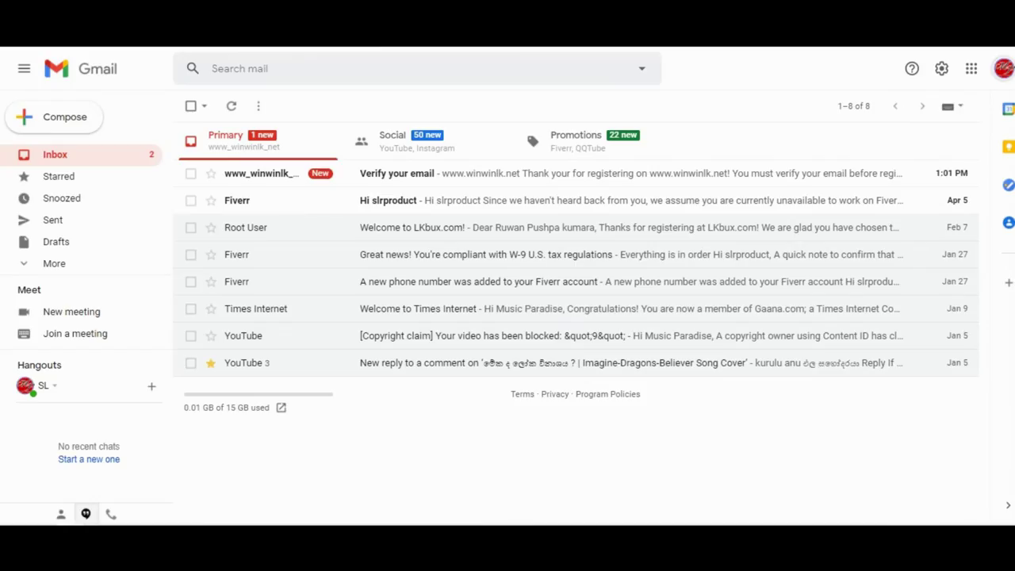
{"action": "left_click", "coordinate": [306, 176]}
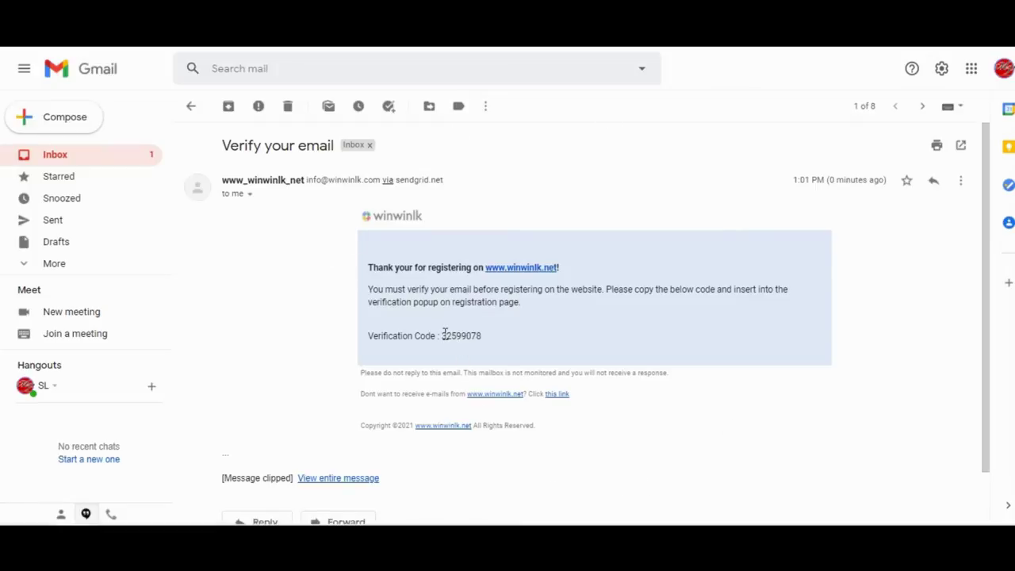
{"action": "left_click_drag", "start_coordinate": [444, 334], "coordinate": [531, 359]}
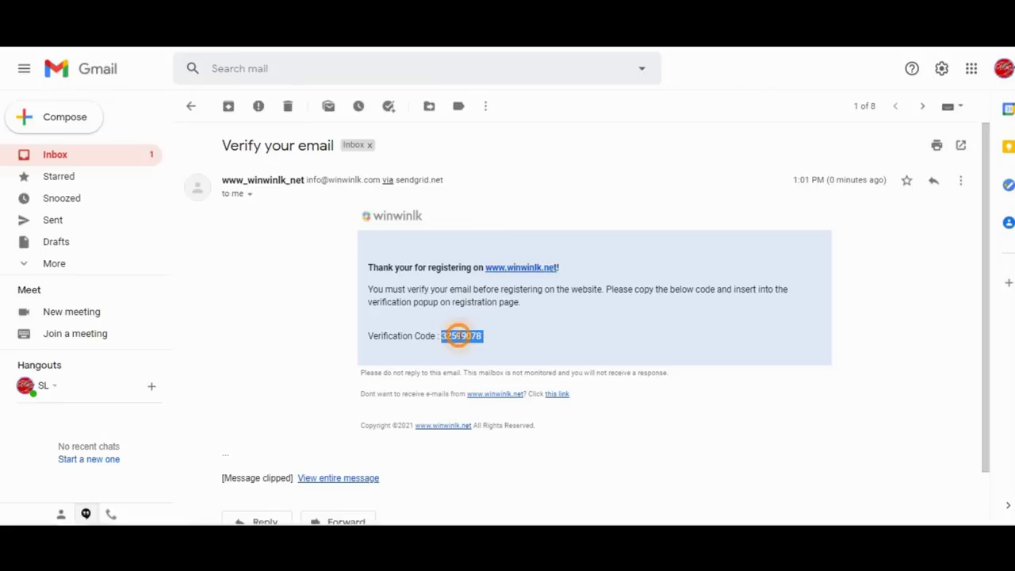
{"action": "right_click", "coordinate": [460, 339]}
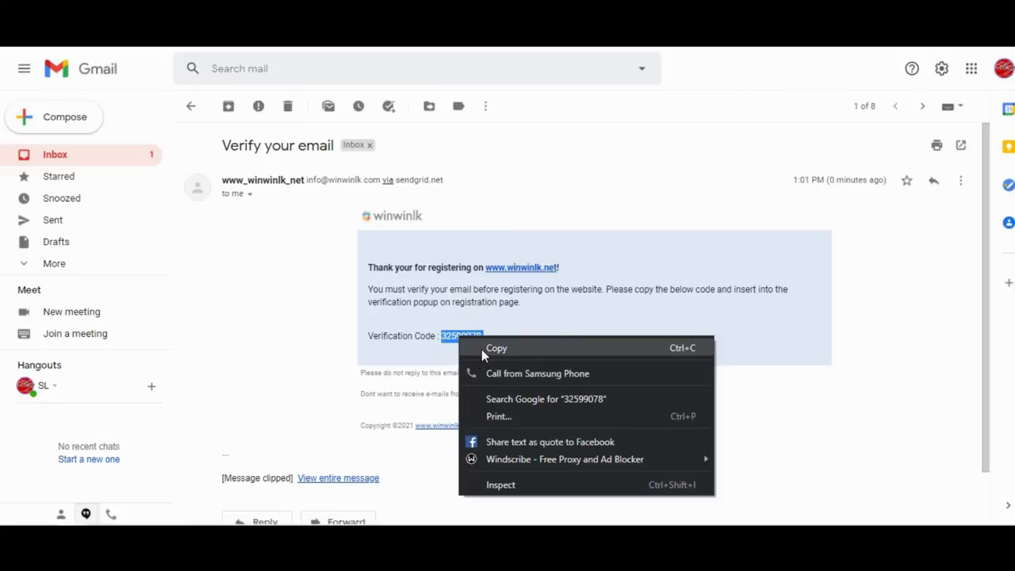
{"action": "left_click", "coordinate": [481, 349]}
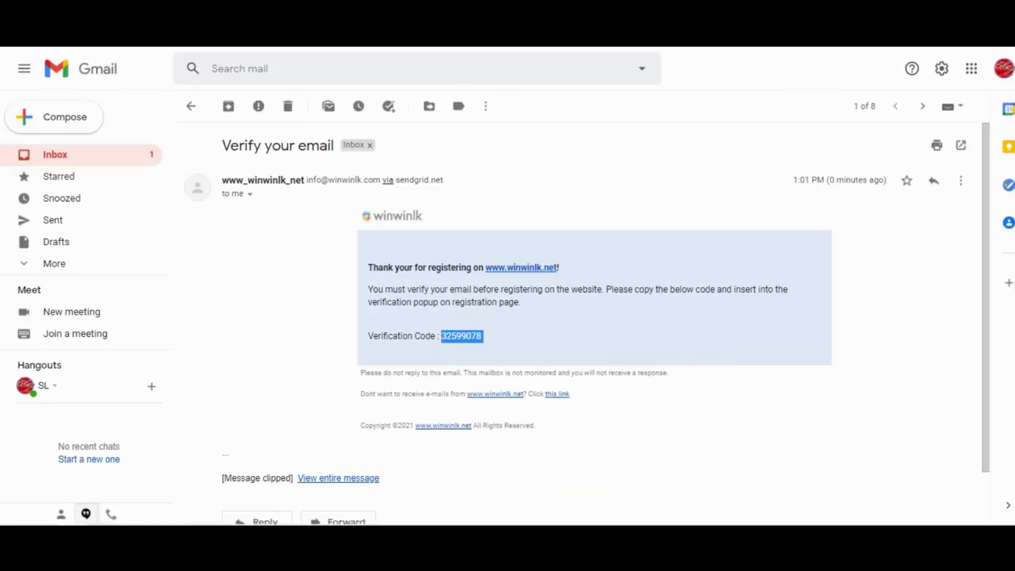
{"action": "key", "text": "ctrl+Tab"}
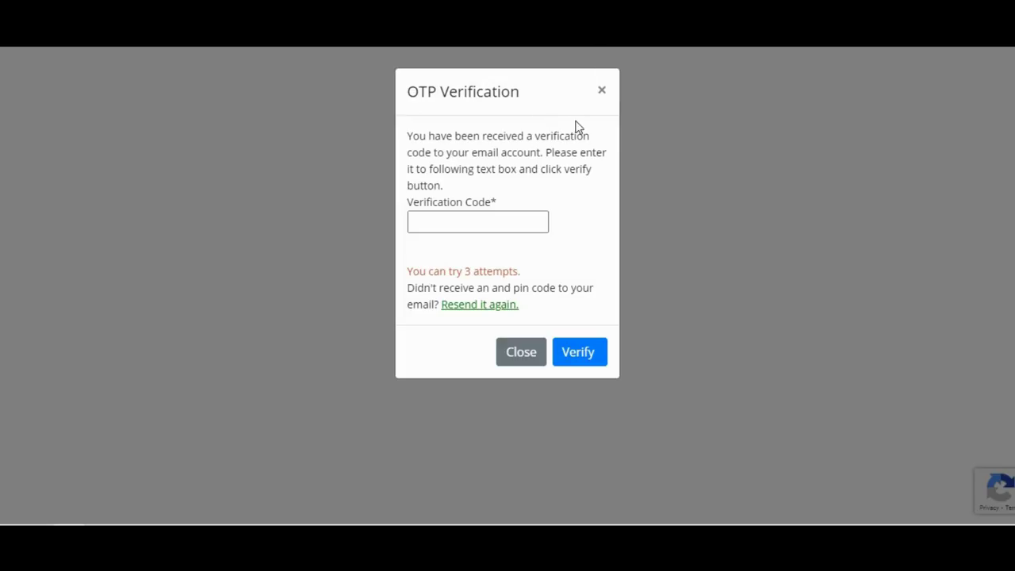
Step: Paste the copied code into the Verification Code box and verify it
{"action": "left_click", "coordinate": [438, 219]}
{"action": "key", "text": "ctrl+v"}
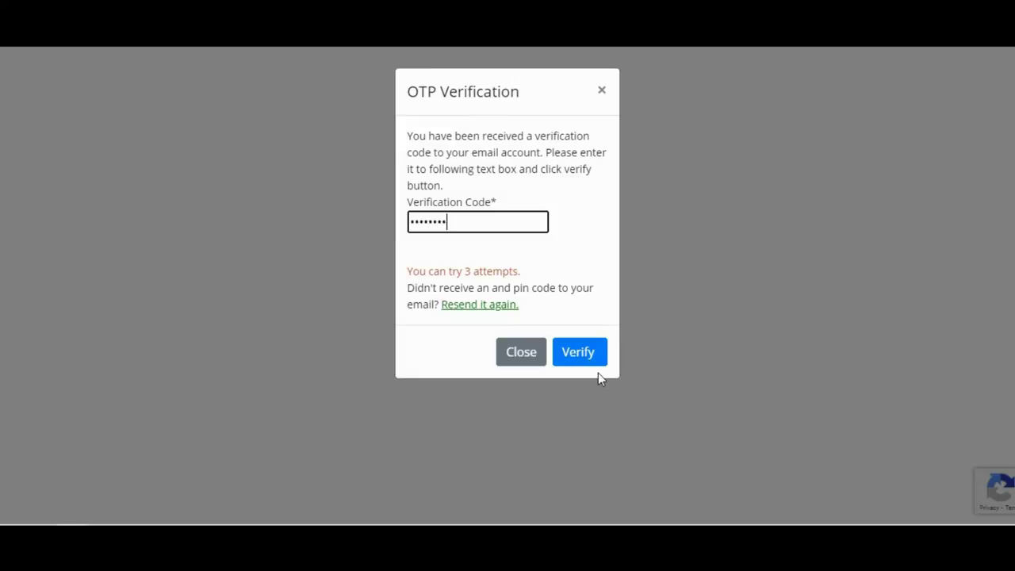
{"action": "left_click", "coordinate": [588, 353]}
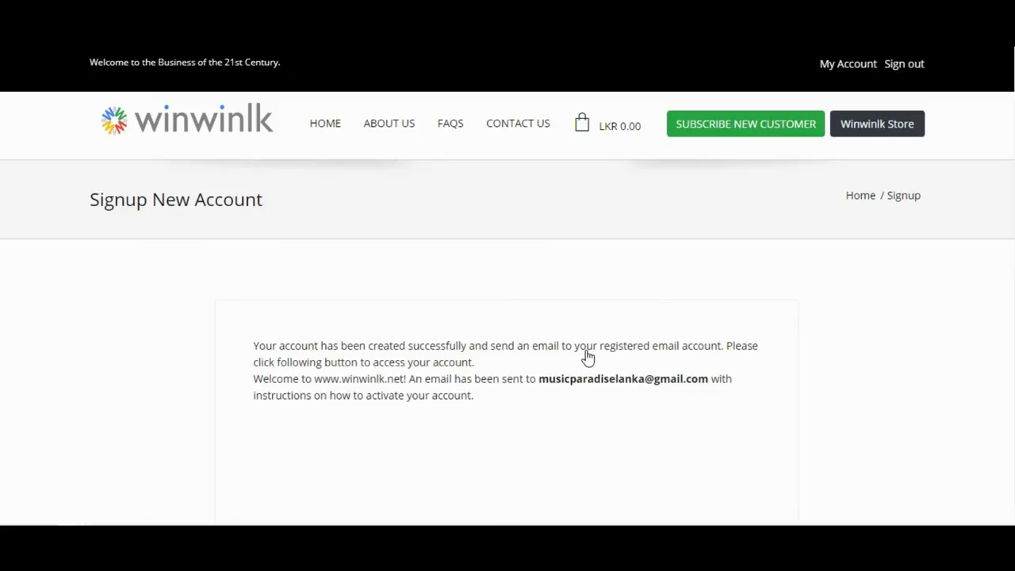
Step: Choose Never on Chrome's Save password prompt for the new account
{"action": "scroll", "coordinate": [588, 357], "scroll_direction": "down", "scroll_amount": 3}
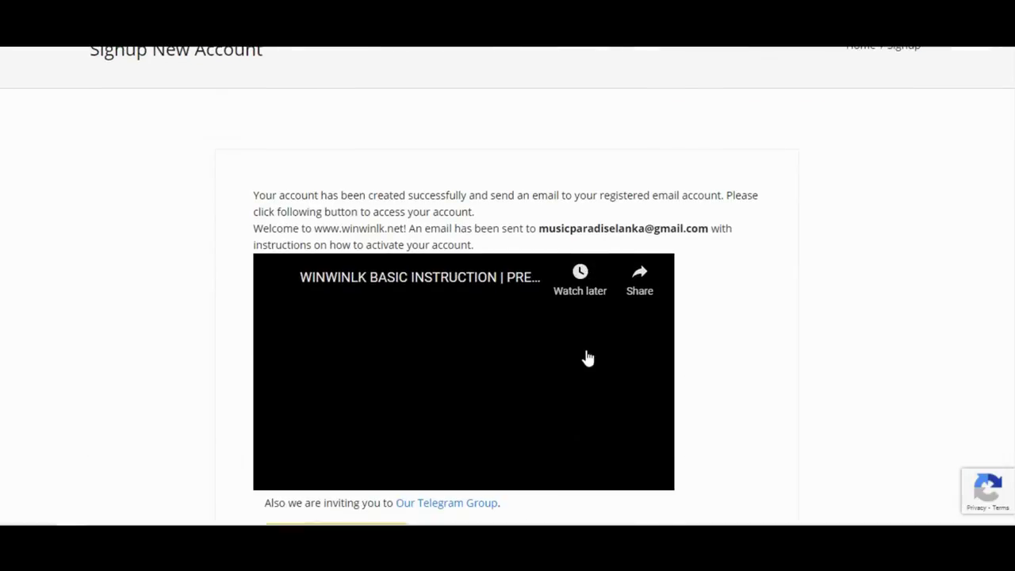
{"action": "scroll", "coordinate": [588, 358], "scroll_direction": "down", "scroll_amount": 1}
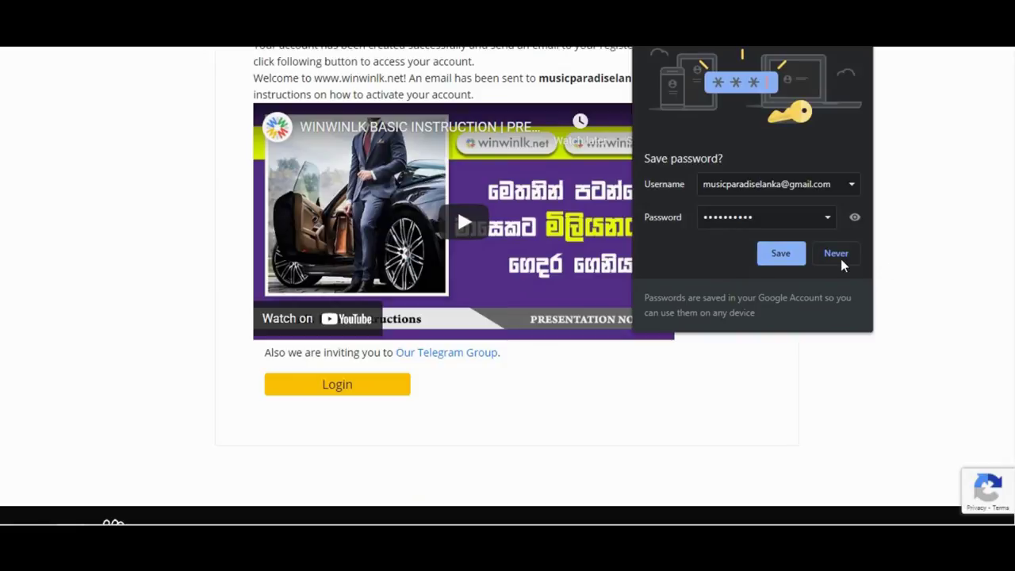
{"action": "left_click", "coordinate": [840, 259]}
{"action": "scroll", "coordinate": [650, 288], "scroll_direction": "up", "scroll_amount": 4}
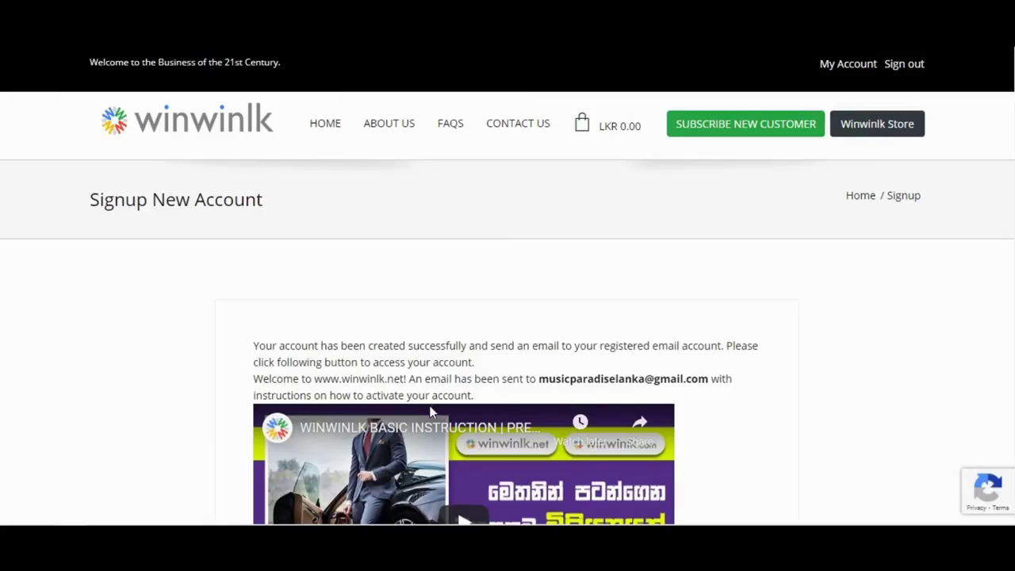
{"action": "scroll", "coordinate": [430, 406], "scroll_direction": "down", "scroll_amount": 1}
{"action": "scroll", "coordinate": [429, 407], "scroll_direction": "down", "scroll_amount": 3}
Step: Log in with the yellow Login button and browse the Winwinlk home page
{"action": "left_click", "coordinate": [336, 385]}
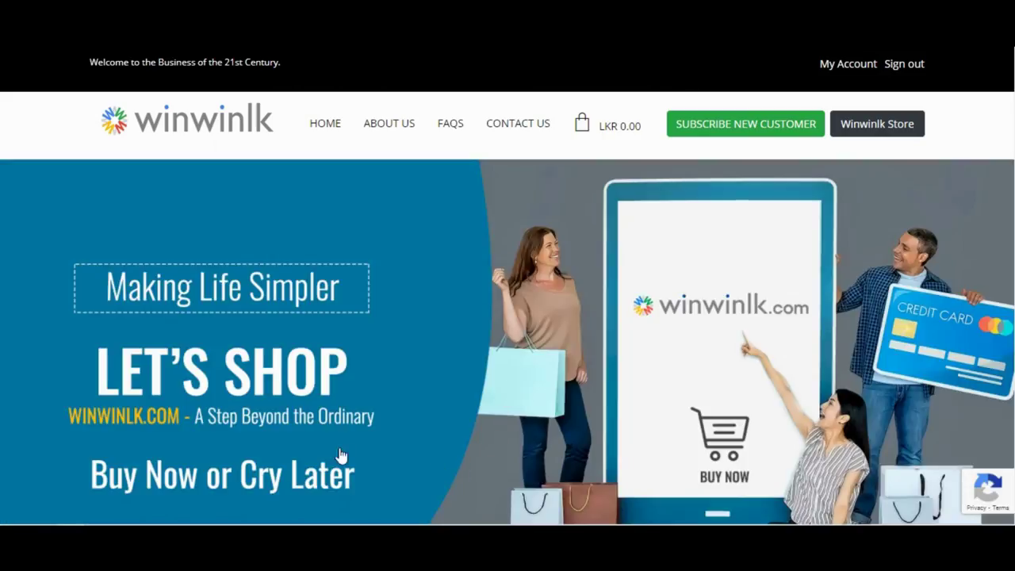
{"action": "scroll", "coordinate": [431, 281], "scroll_direction": "down", "scroll_amount": 8}
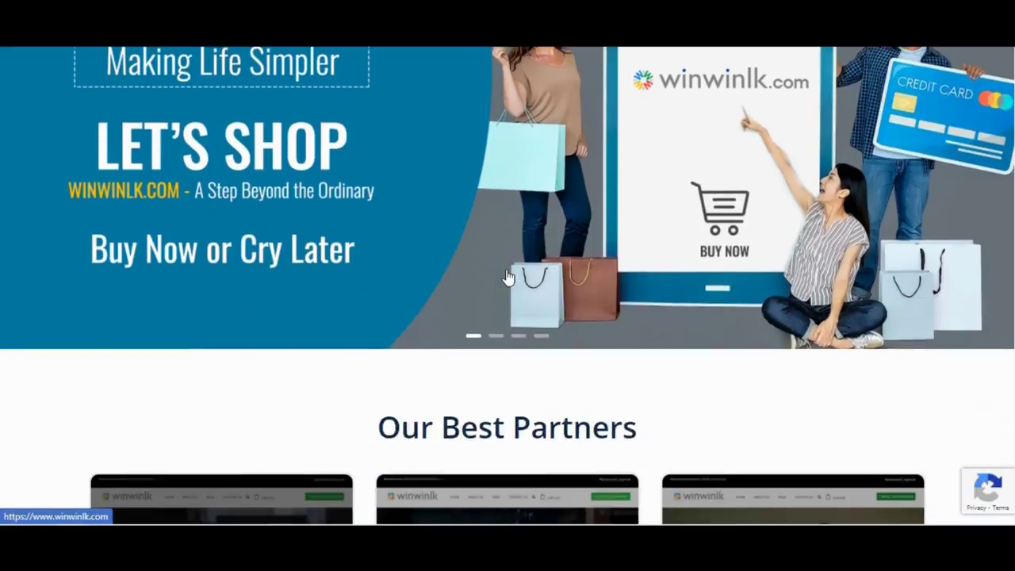
{"action": "scroll", "coordinate": [507, 276], "scroll_direction": "down", "scroll_amount": 3}
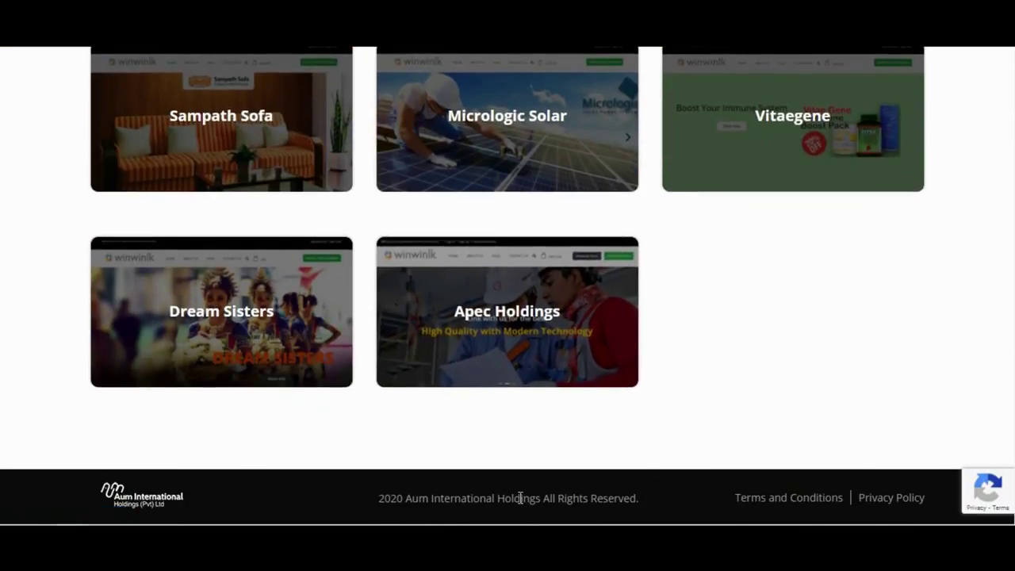
{"action": "scroll", "coordinate": [557, 474], "scroll_direction": "up", "scroll_amount": 10}
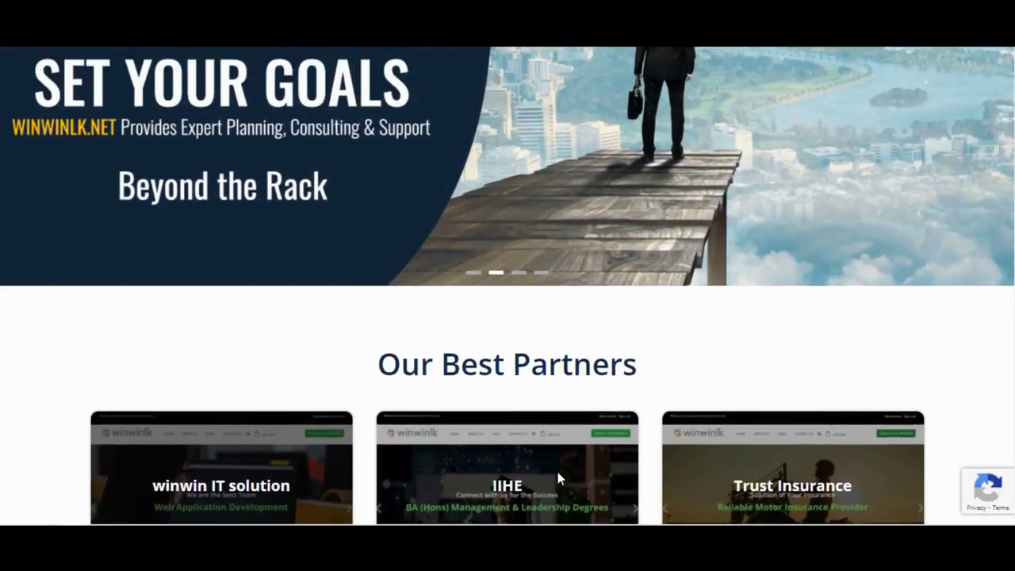
{"action": "scroll", "coordinate": [559, 479], "scroll_direction": "up", "scroll_amount": 2}
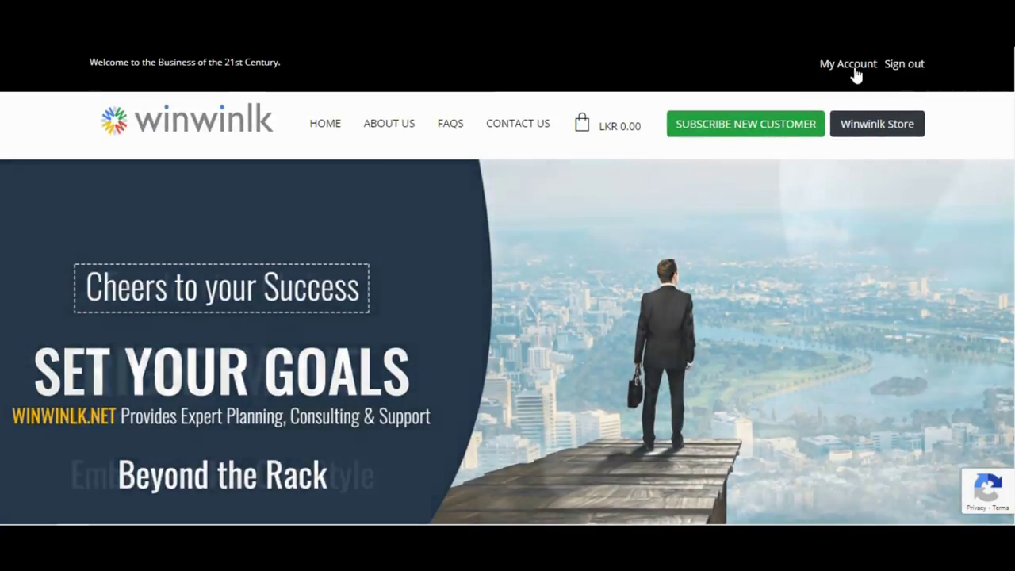
Step: Go to My Account and refresh Agency 1 Count, showing LKR 0.00 eWallet and 0 agencies
{"action": "left_click", "coordinate": [852, 66]}
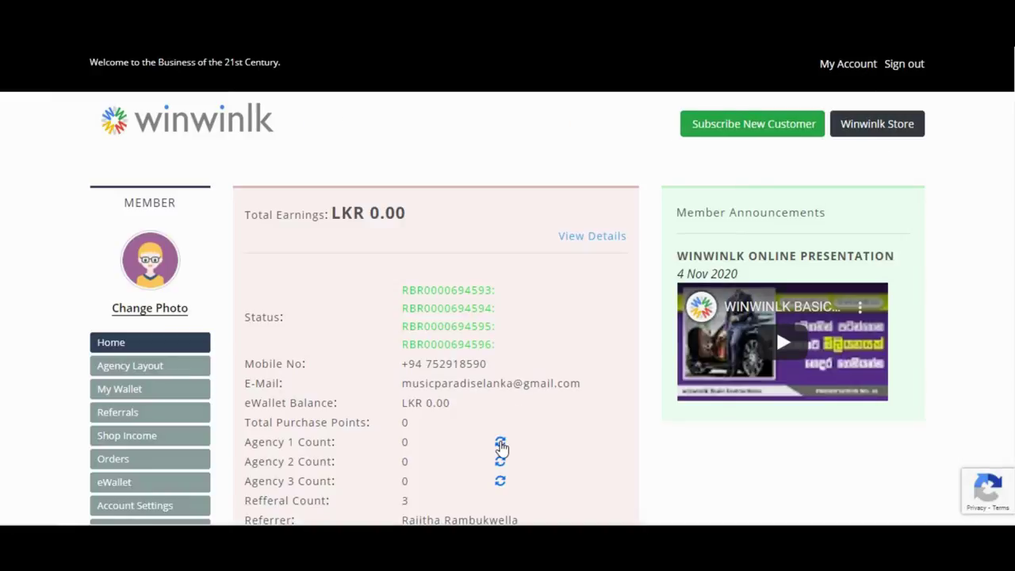
{"action": "left_click", "coordinate": [500, 444]}
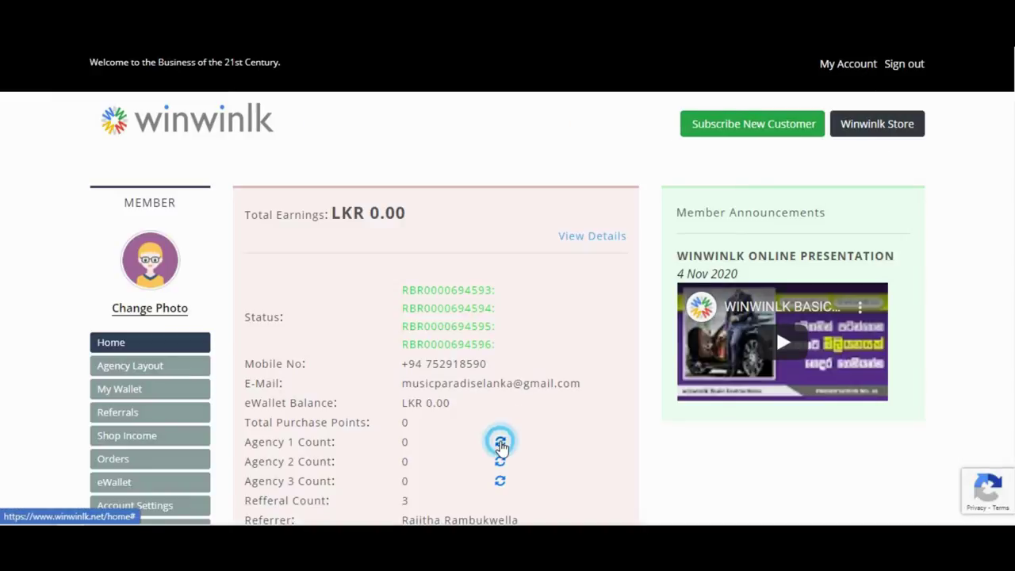
{"action": "left_click", "coordinate": [501, 444]}
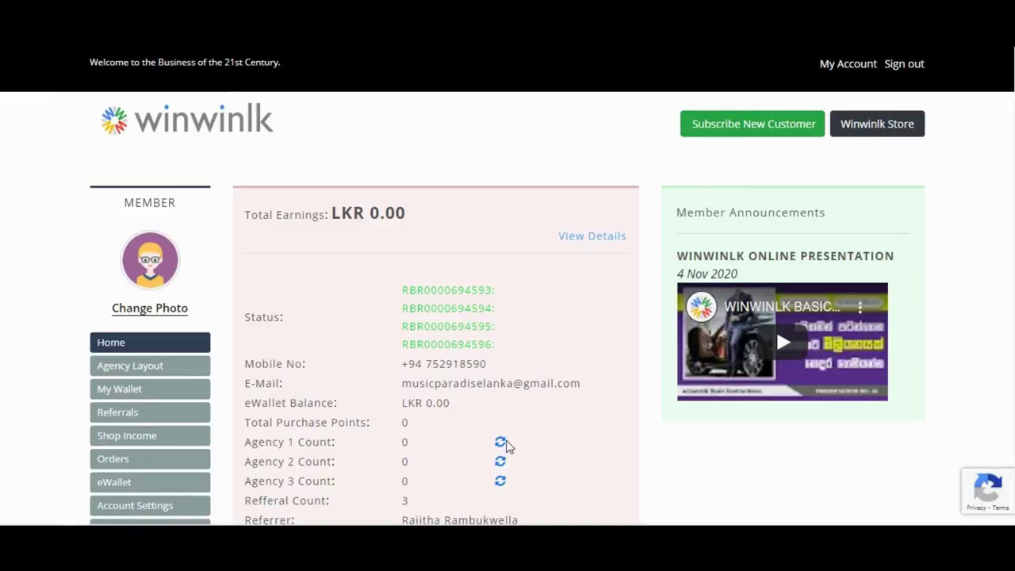
{"action": "left_click", "coordinate": [501, 444]}
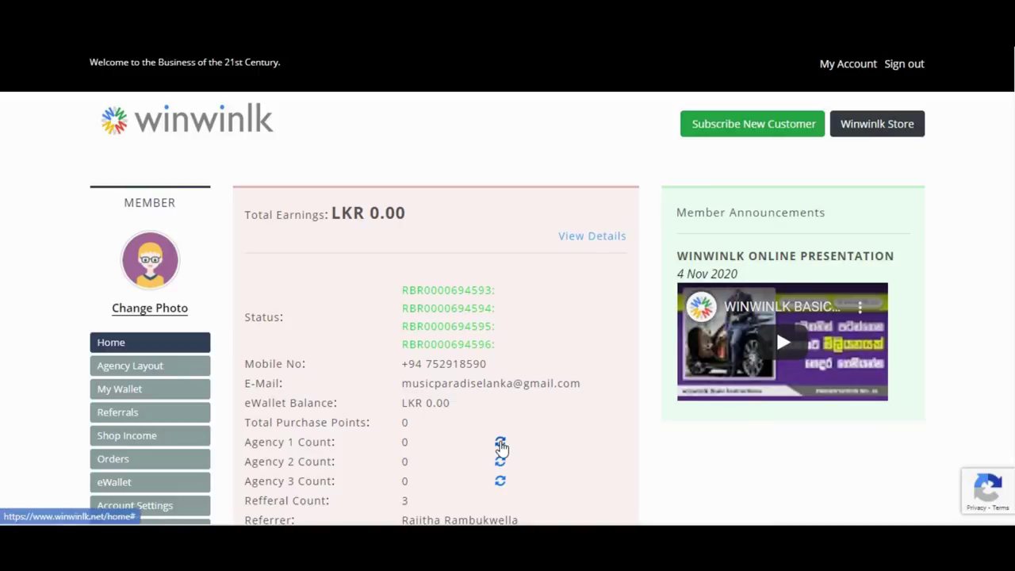
{"action": "left_click", "coordinate": [502, 443]}
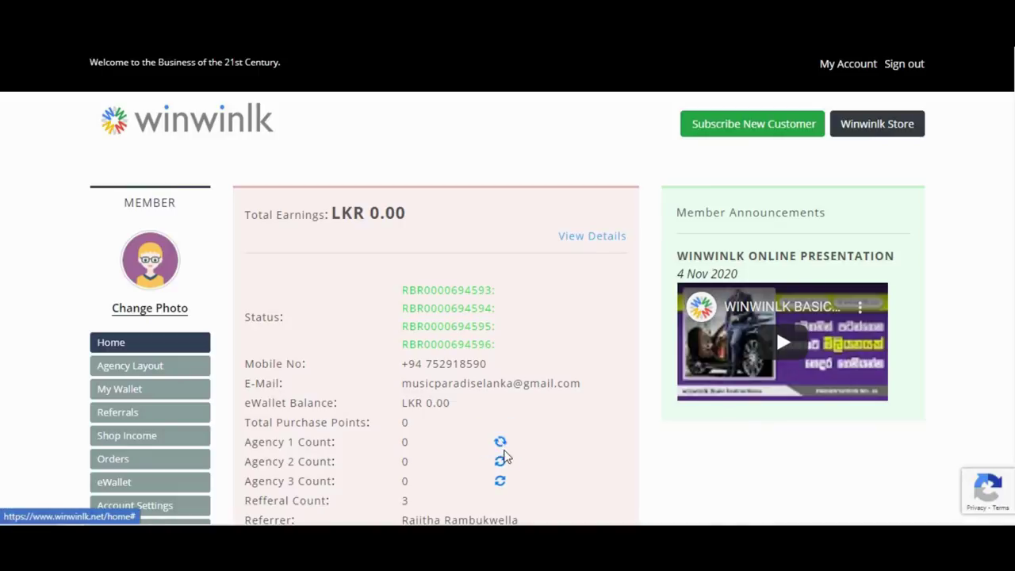